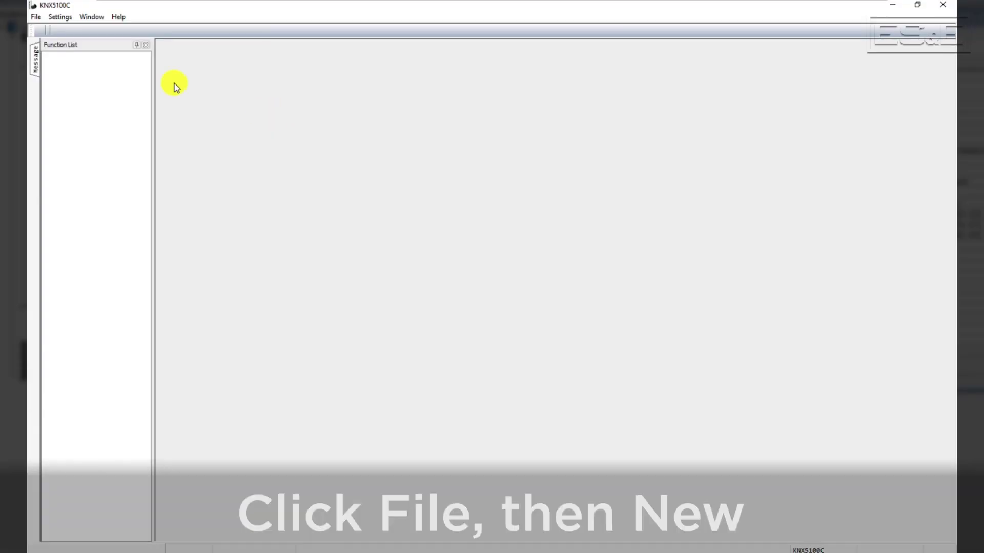
# Start a new KNX5100C project named K5100_StandAlone_PRMode for the Kinetix 5100 drive.
pyautogui.click(36, 17)
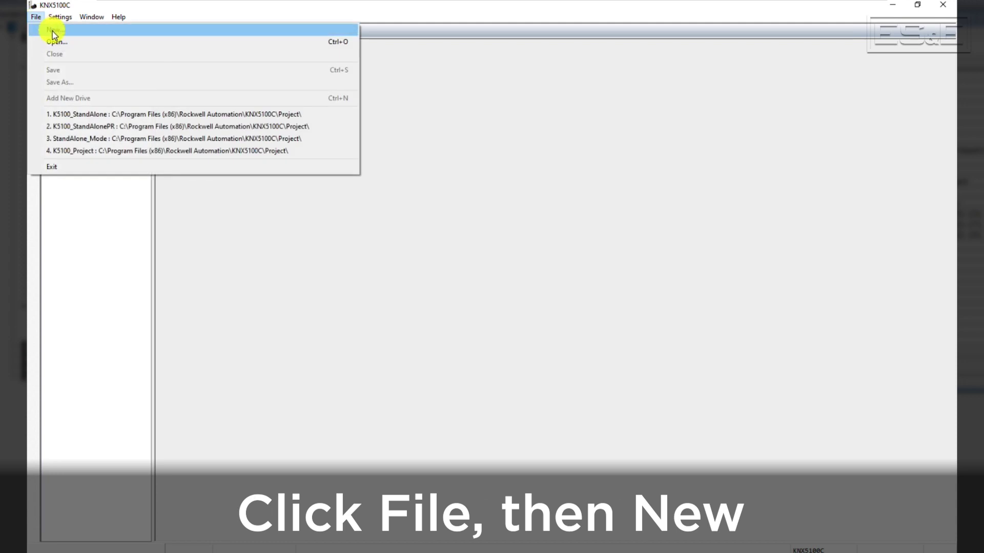
pyautogui.click(53, 31)
pyautogui.write('K5100_StandAlone_')
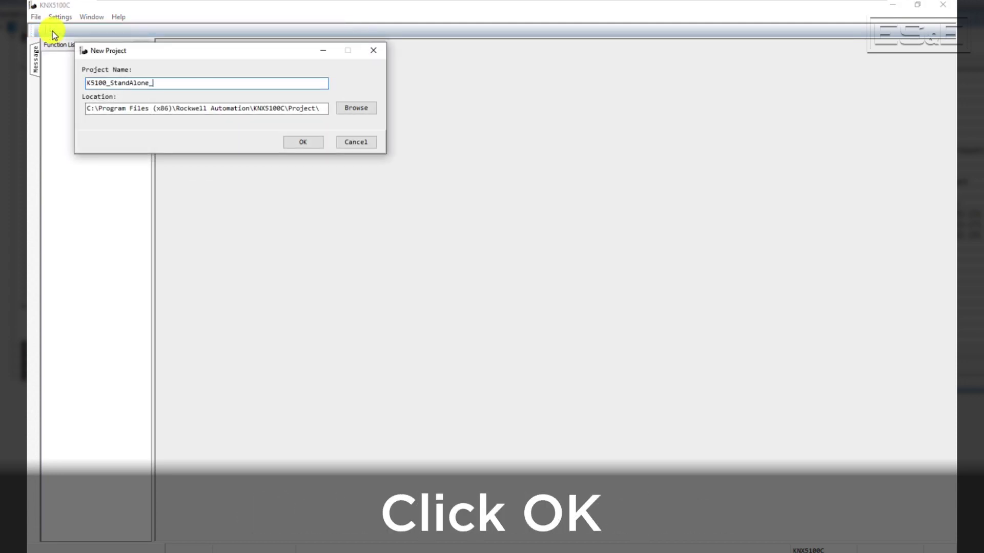
pyautogui.write('PRMode')
pyautogui.click(303, 143)
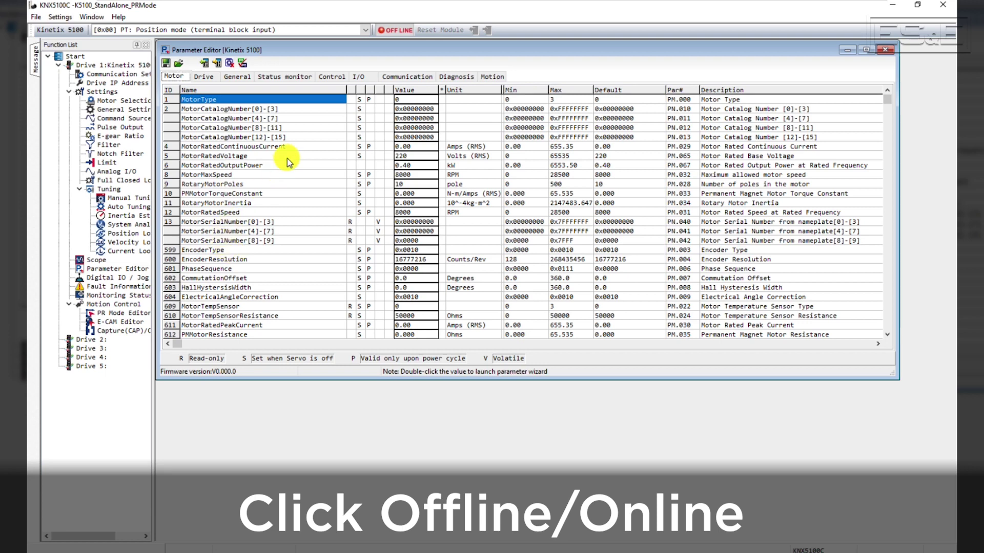
# Go online by downloading all parameters to Drive 1, then accept and acknowledge the module reset.
pyautogui.click(402, 34)
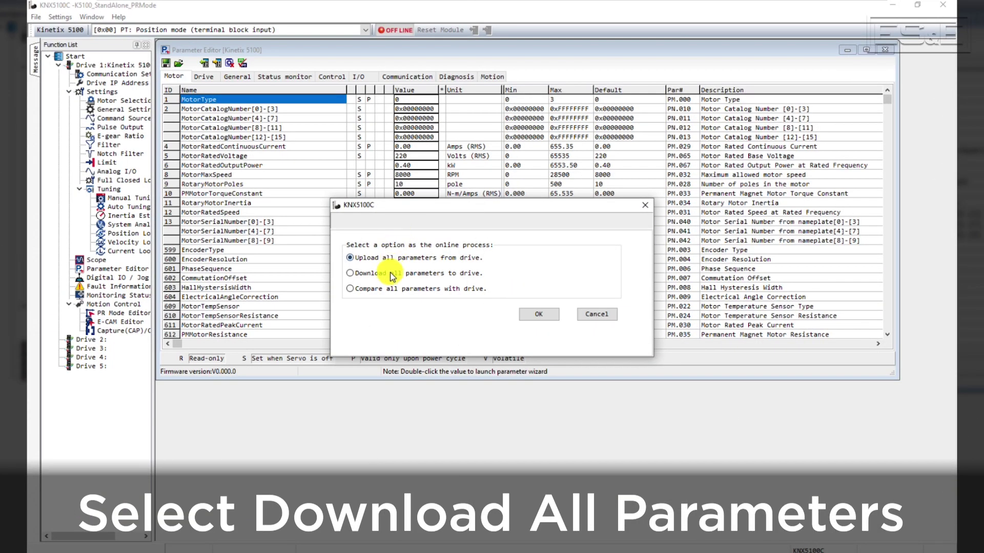
pyautogui.click(392, 278)
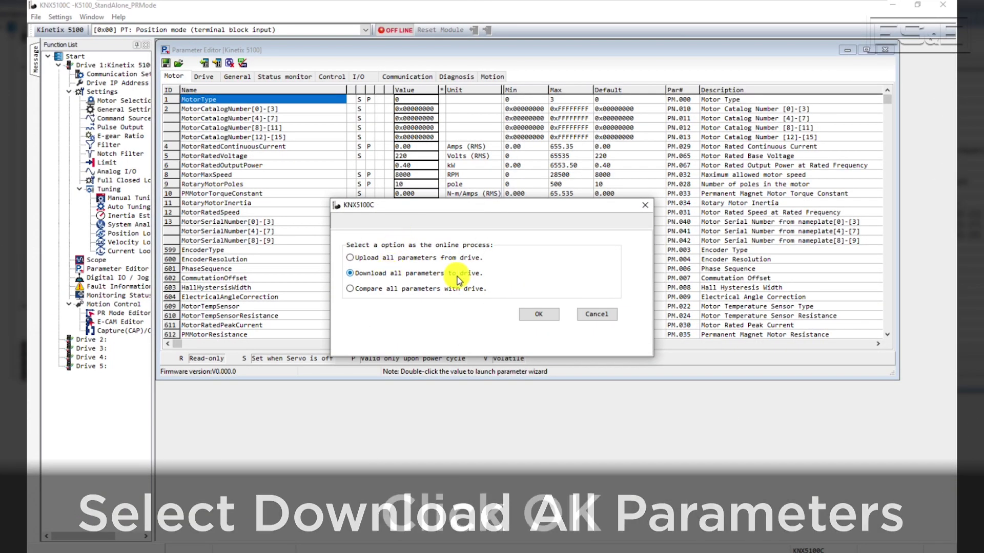
pyautogui.click(538, 315)
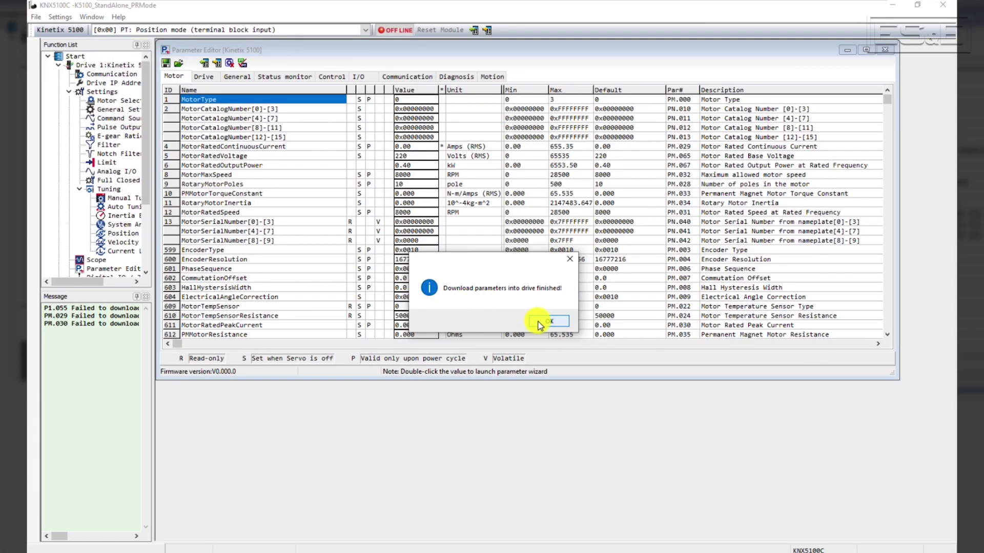
pyautogui.click(538, 322)
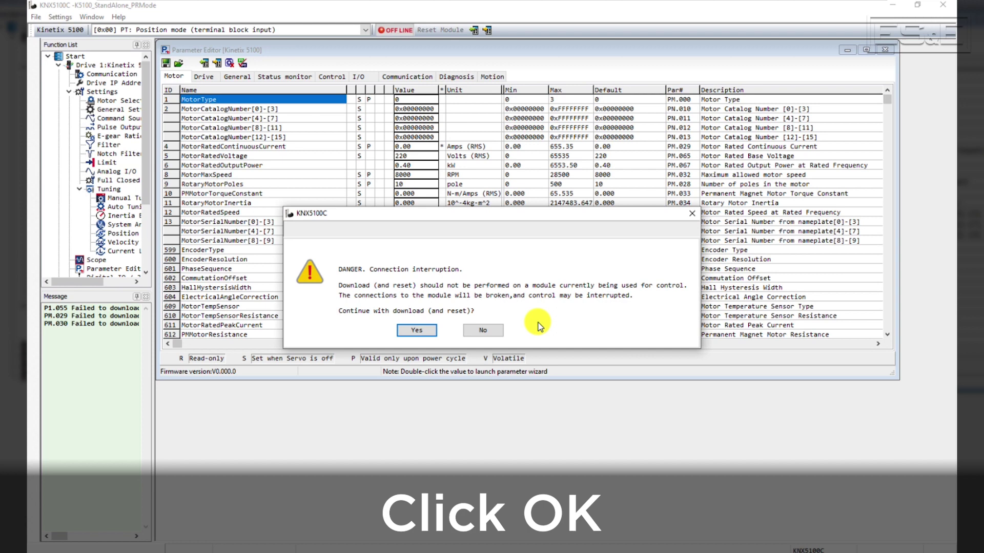
pyautogui.click(416, 331)
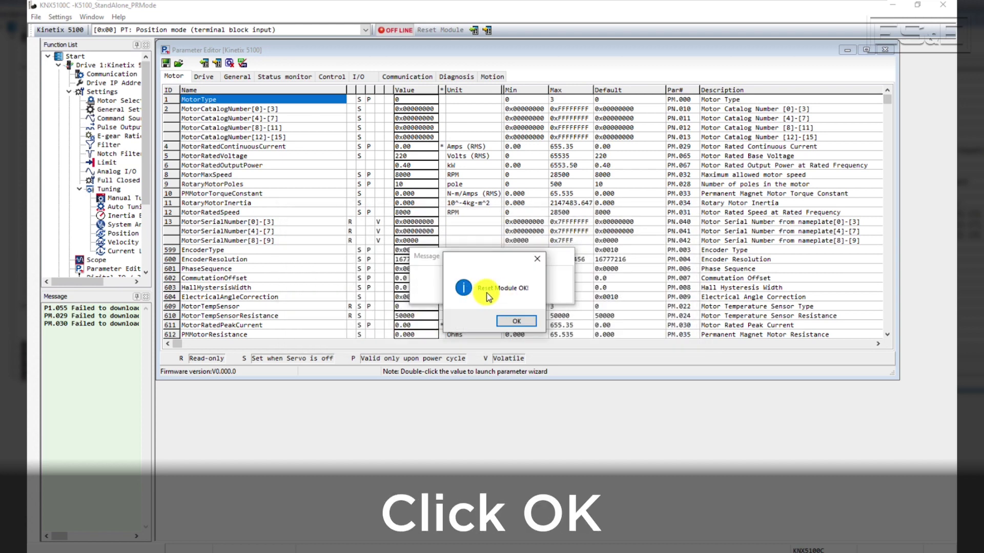
pyautogui.click(514, 322)
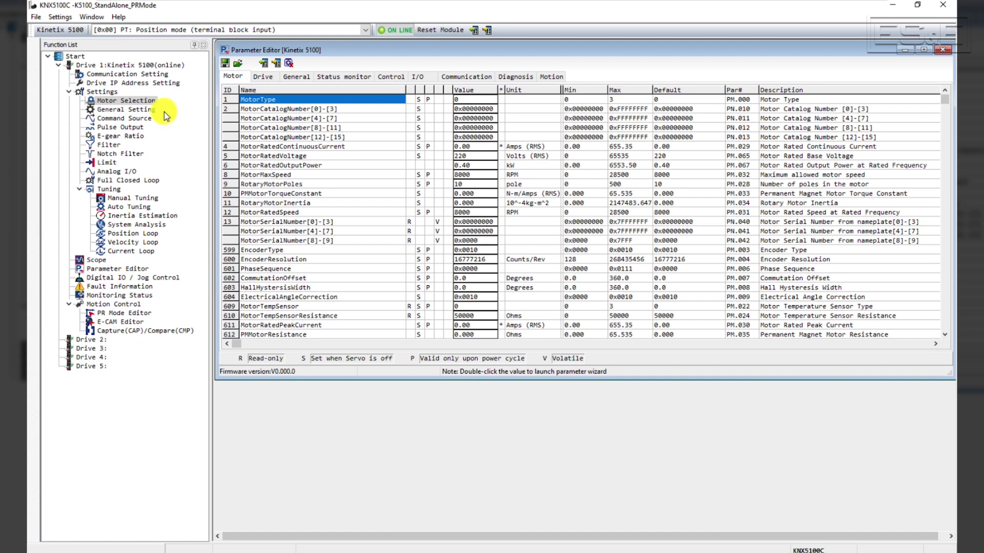
# Set Motor Selection's data source to Catalog Number and search the catalog for TLY-A110P-B.
pyautogui.click(142, 102)
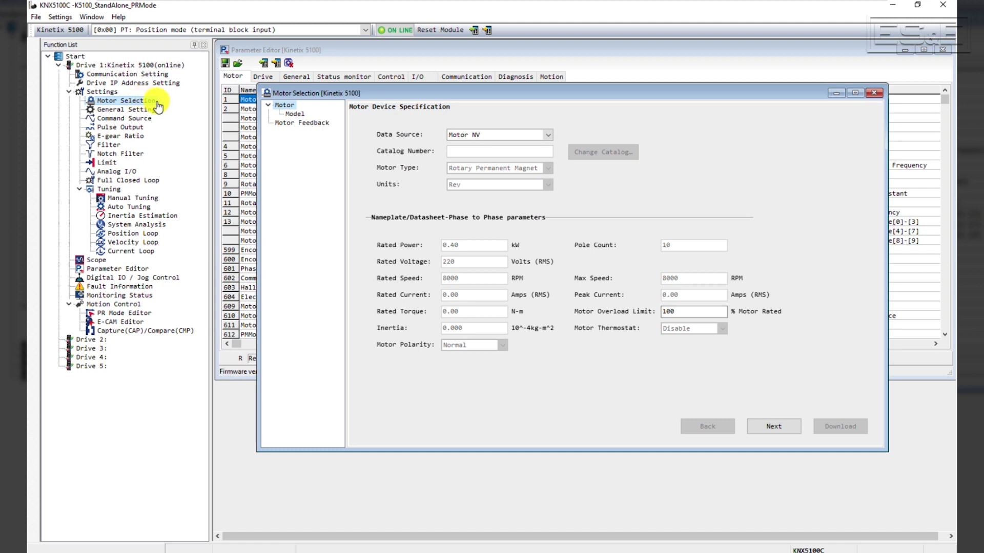
pyautogui.click(514, 135)
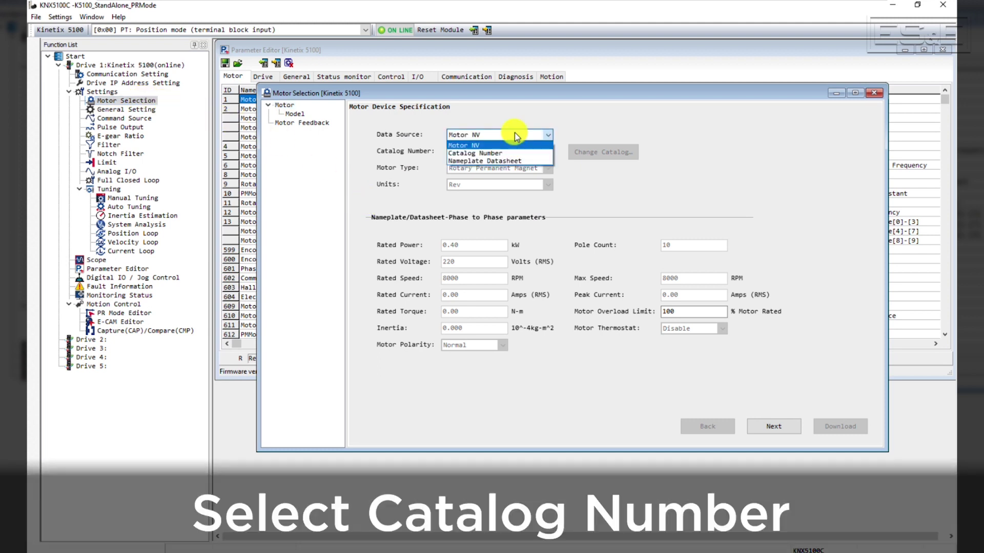
pyautogui.click(491, 153)
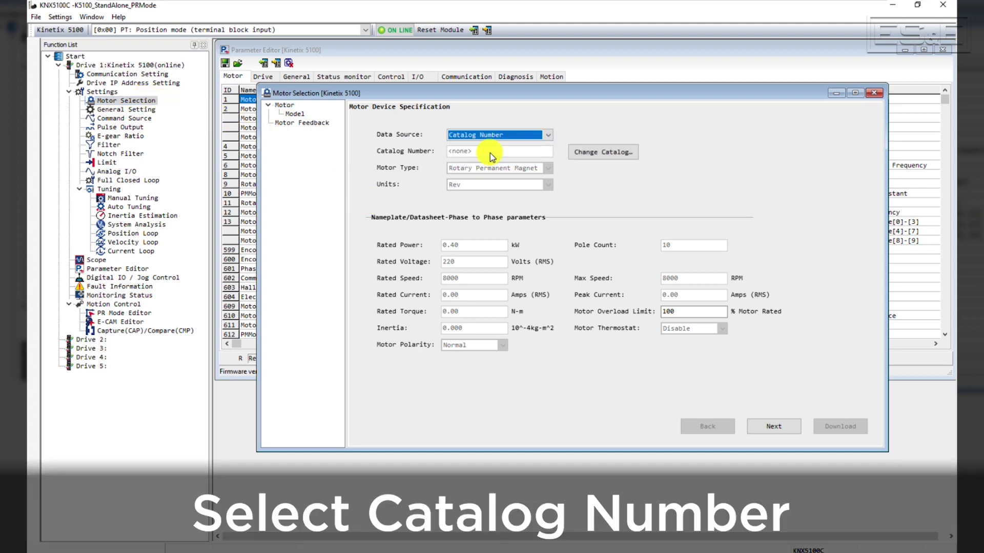
pyautogui.click(617, 153)
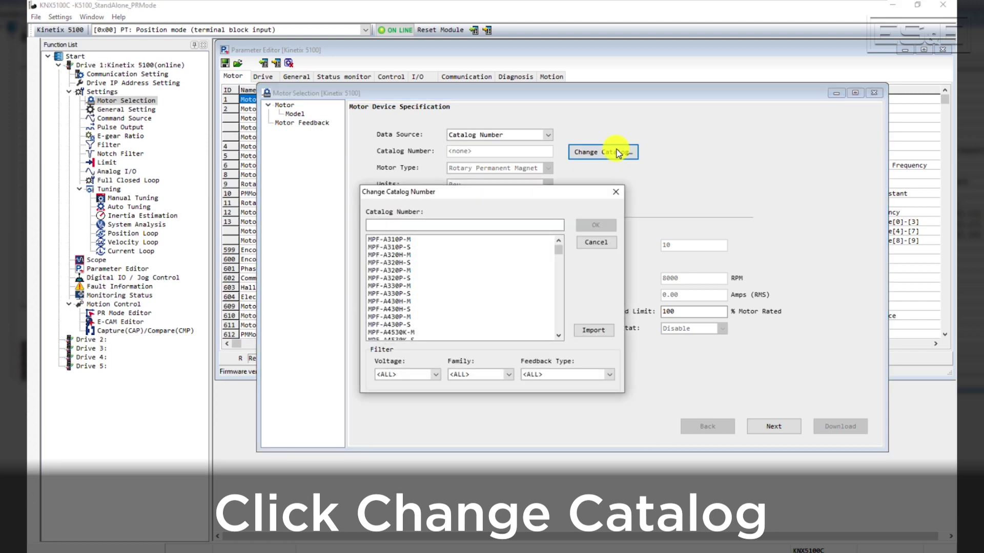
pyautogui.click(468, 224)
pyautogui.write('TLY')
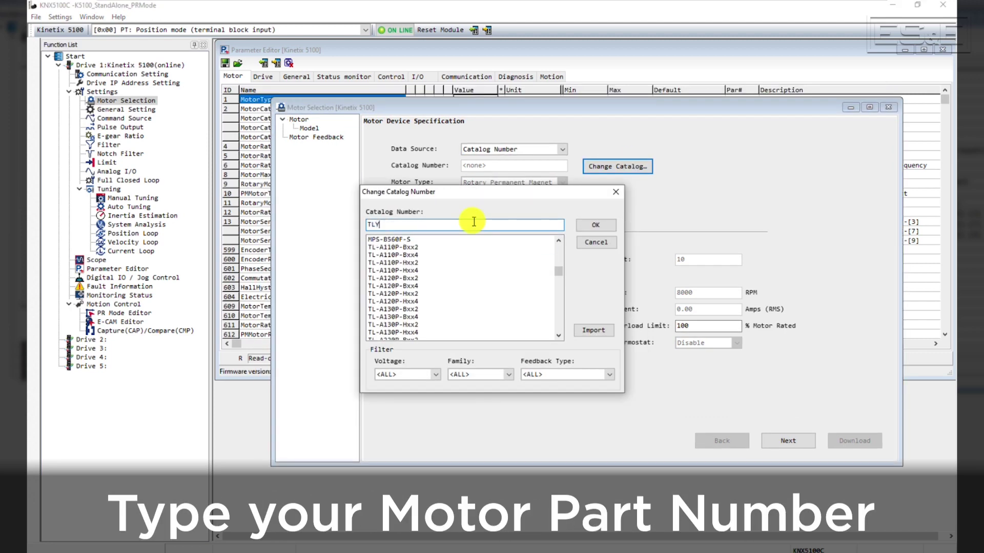
pyautogui.write('-')
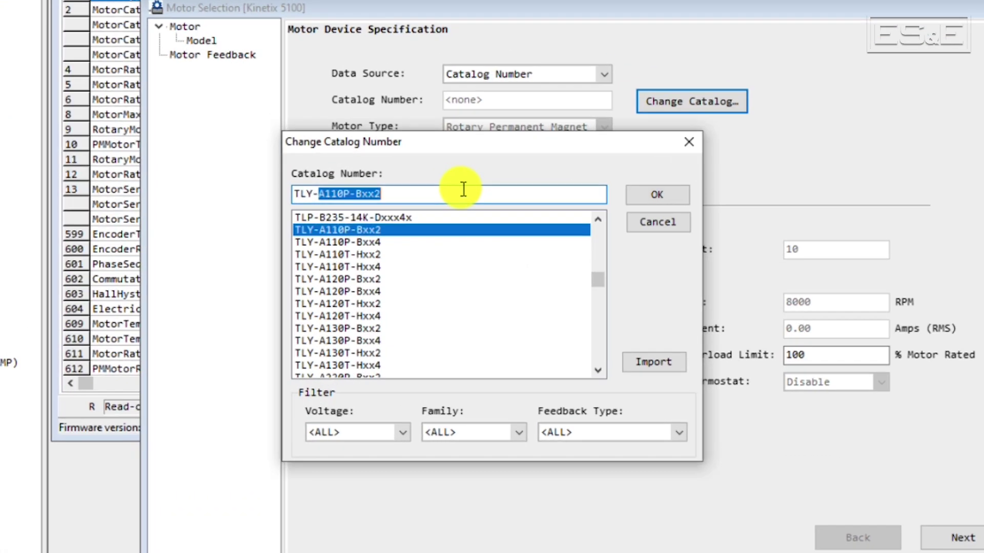
pyautogui.write('A110P-B')
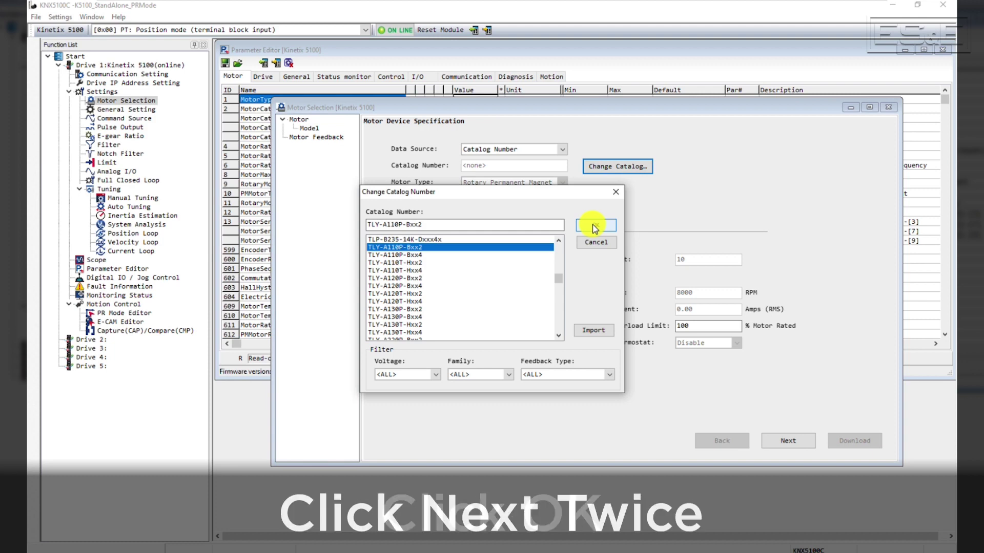
# Confirm motor TLY-A110P-Bxx2 through model and feedback pages, then download it with a module reset.
pyautogui.click(594, 226)
pyautogui.click(790, 441)
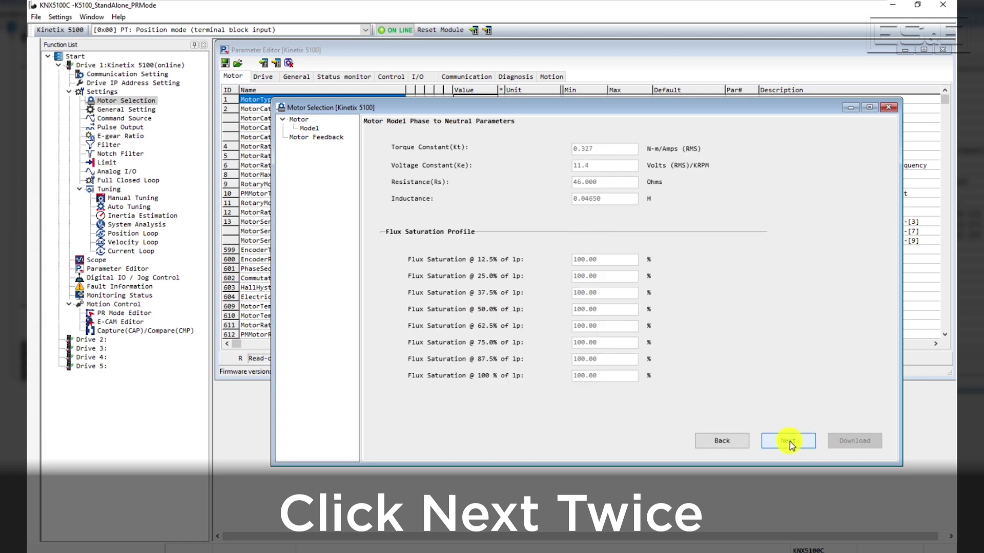
pyautogui.click(788, 442)
pyautogui.click(850, 441)
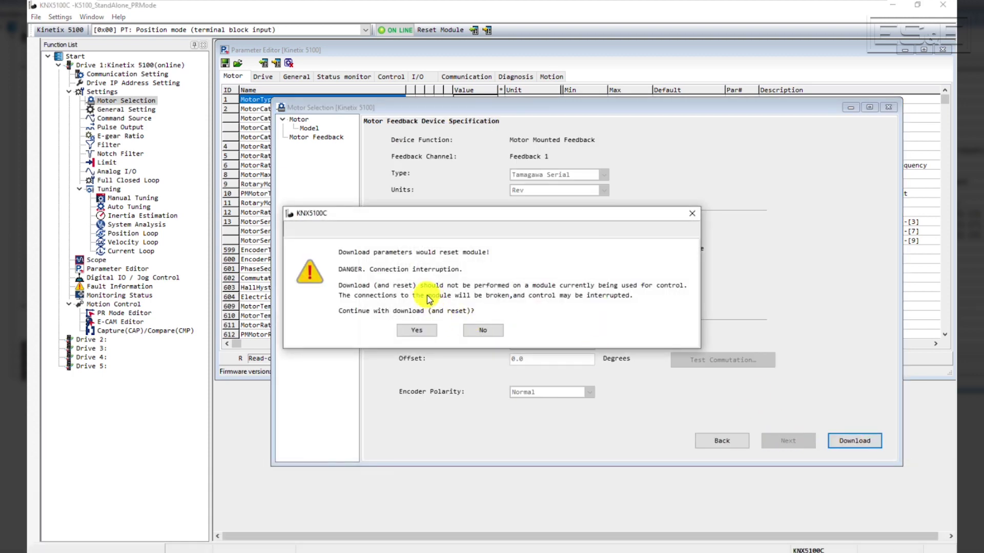
pyautogui.click(418, 331)
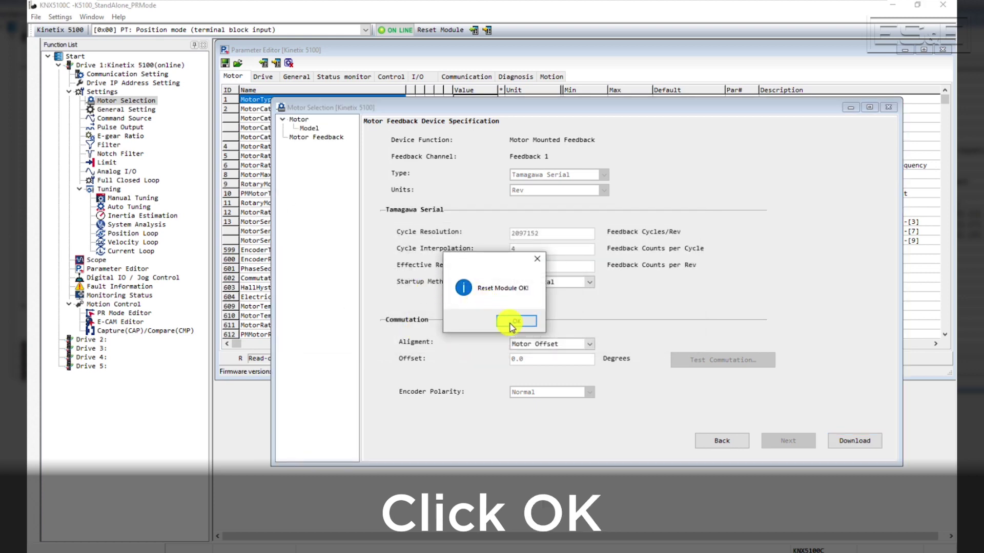
pyautogui.click(511, 322)
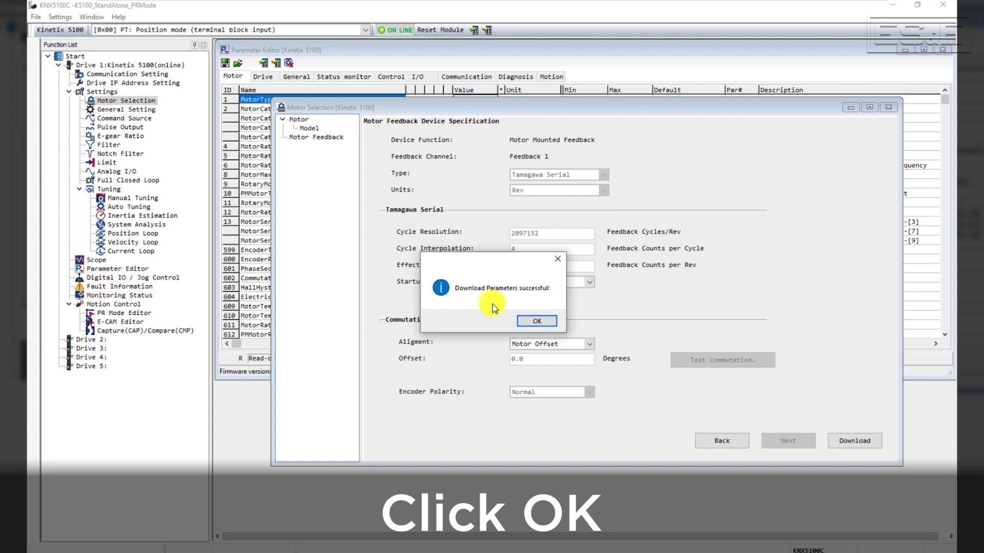
pyautogui.click(528, 322)
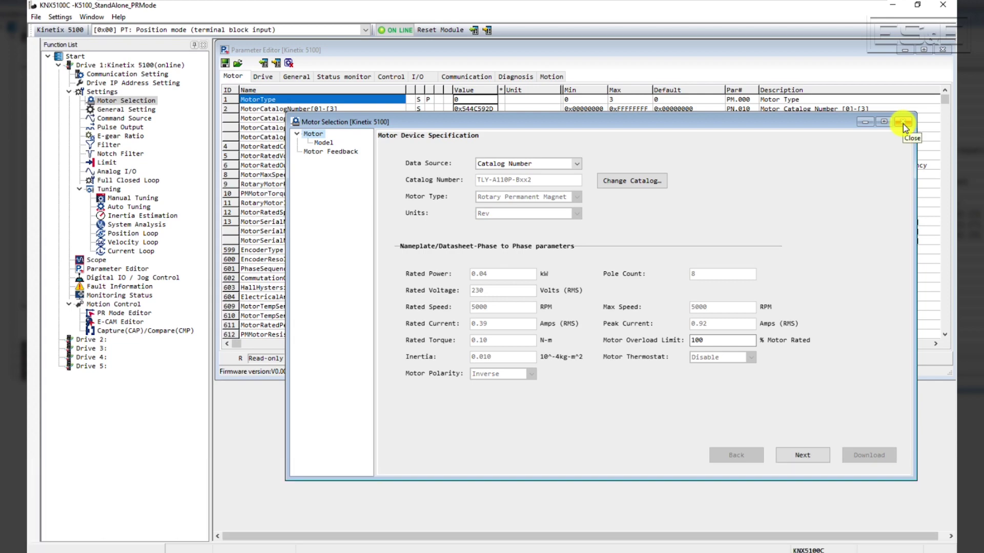
# Close Motor Selection and select [0x01] PR: Position mode (register input), accepting the module reset.
pyautogui.click(903, 124)
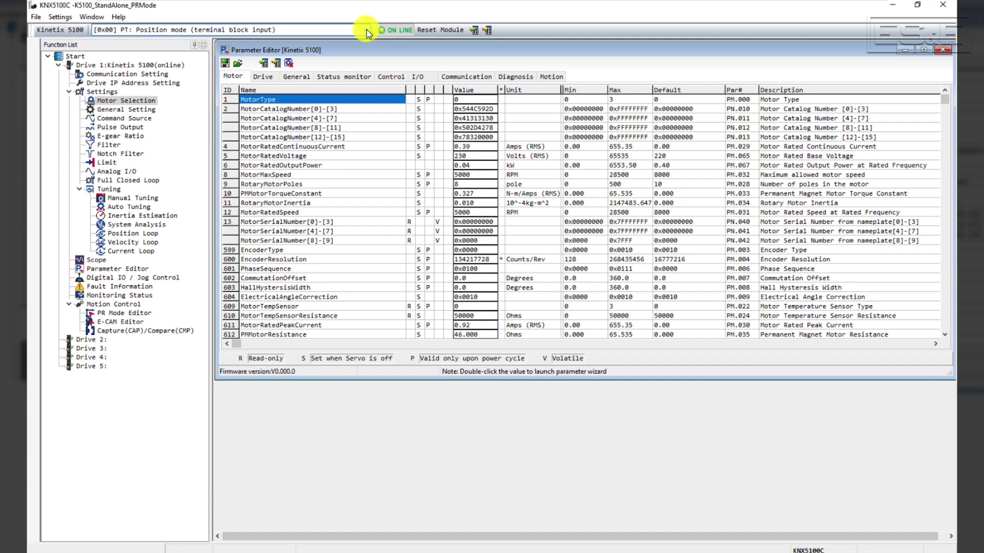
pyautogui.click(367, 30)
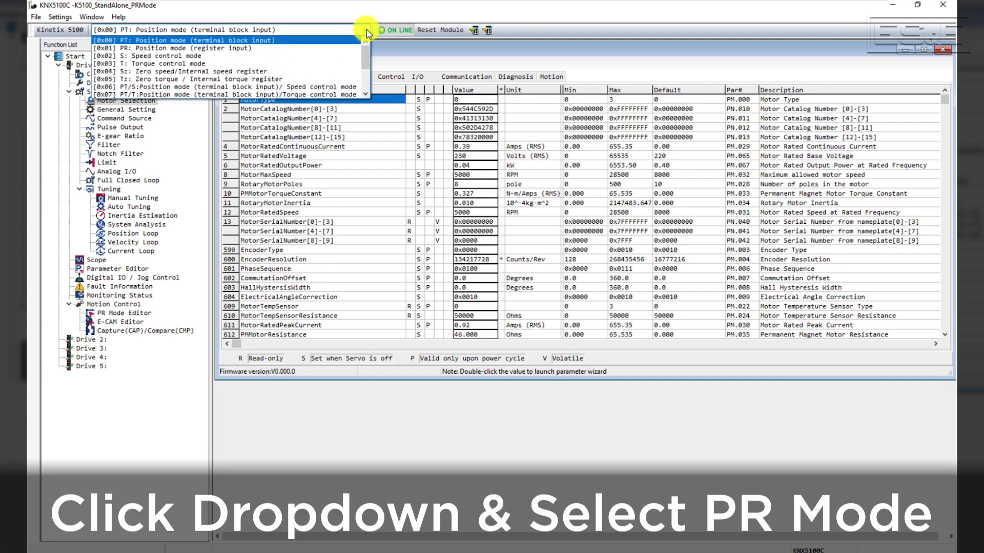
pyautogui.click(158, 48)
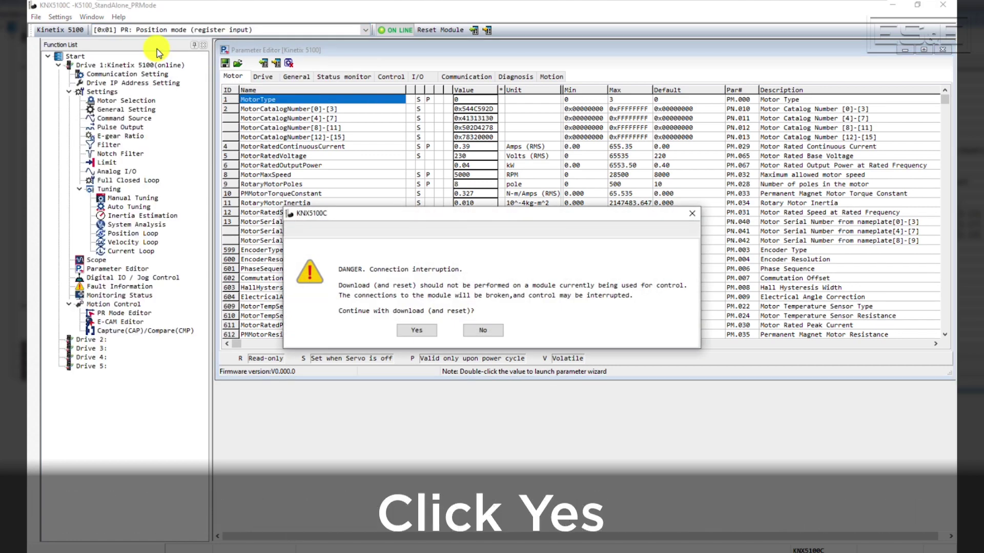
pyautogui.click(417, 330)
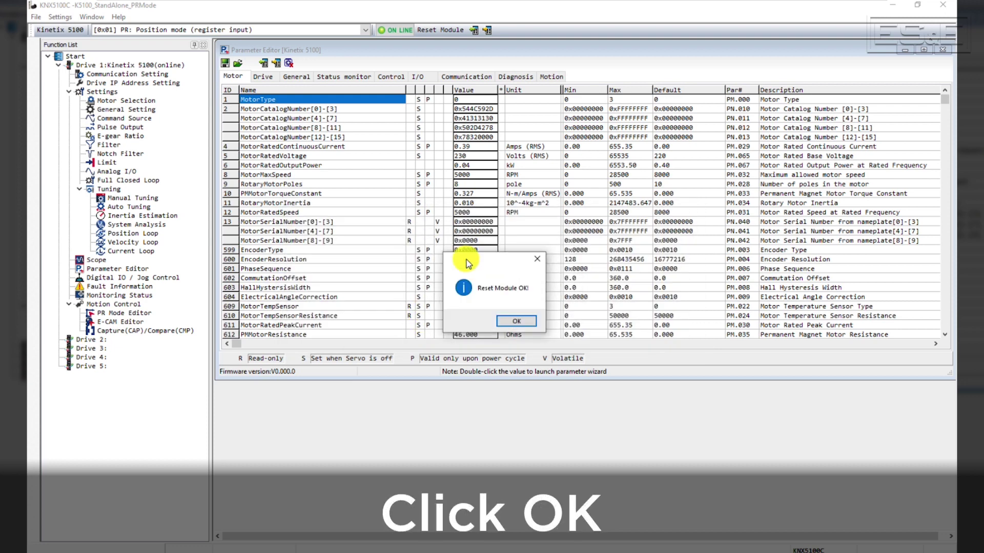
pyautogui.click(517, 321)
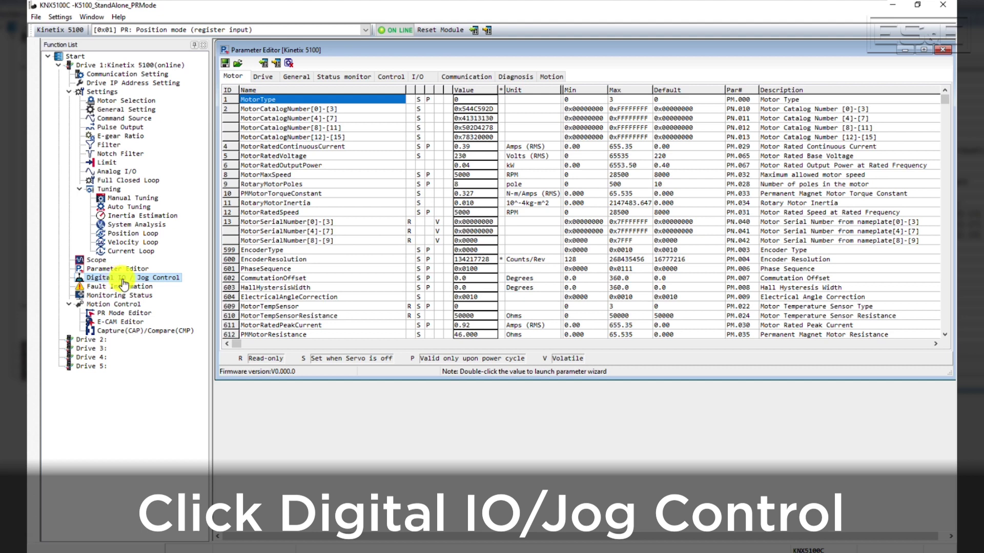
# Open Digital IO / Jog Control past its warning and enable Edit DIO Configurations.
pyautogui.click(123, 280)
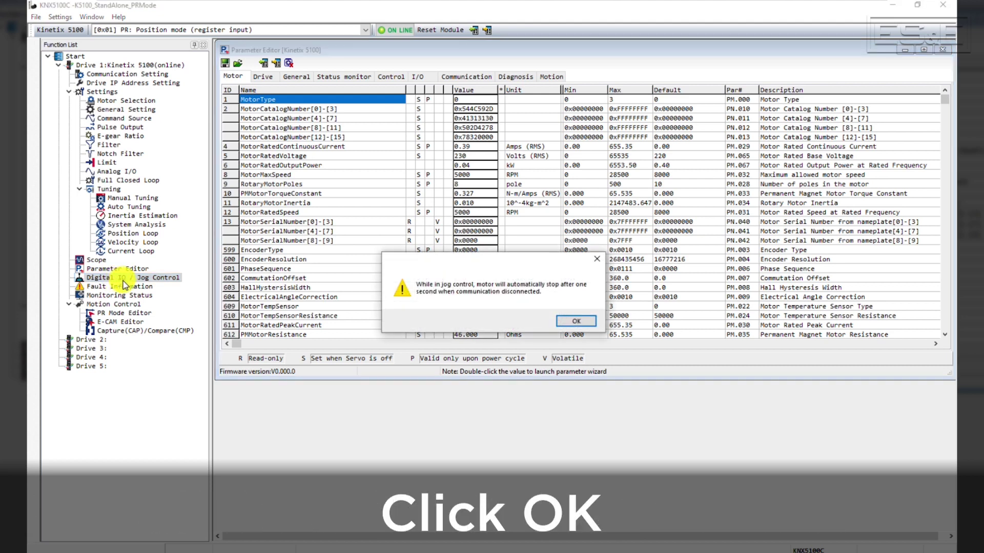
pyautogui.click(575, 321)
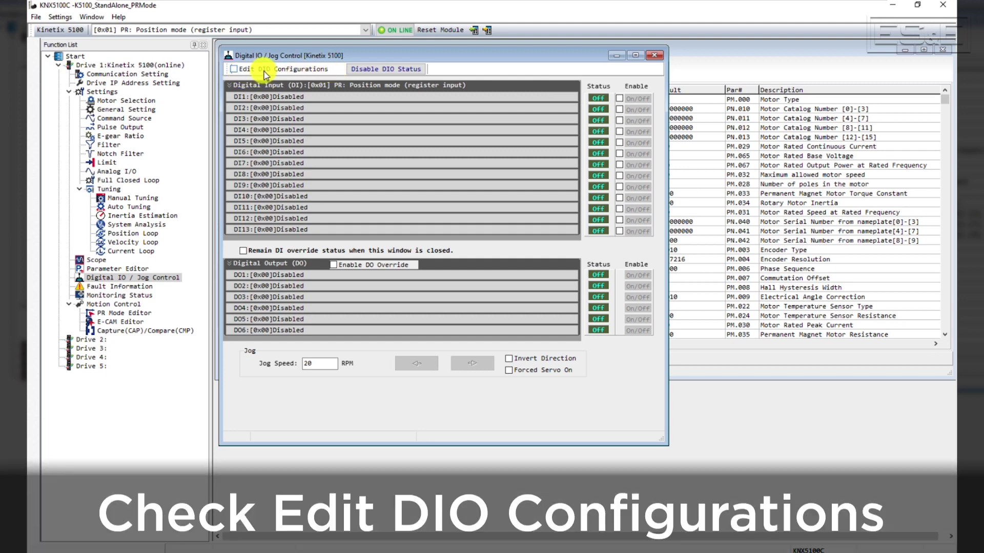
pyautogui.click(233, 69)
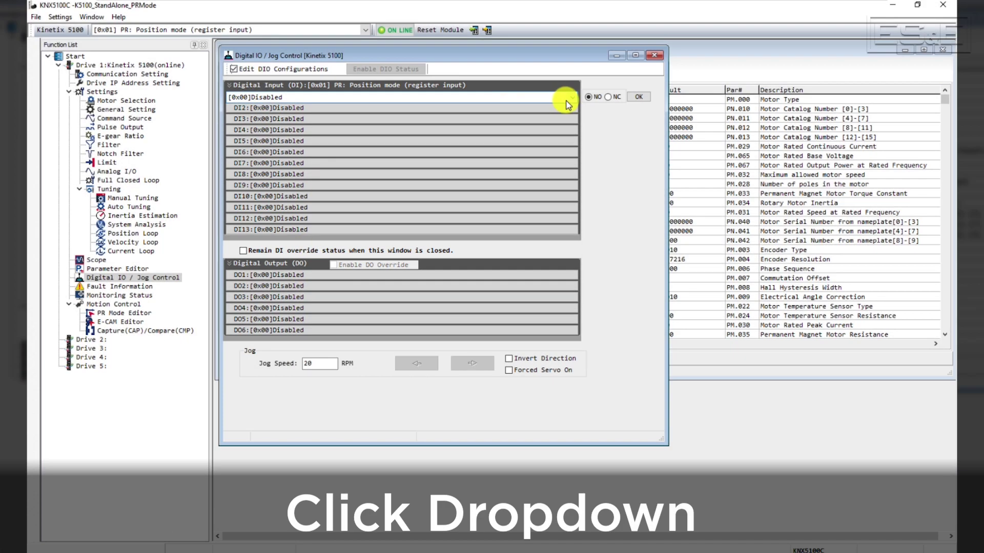
# Assign [0x24] Homing switch to DI1.
pyautogui.click(567, 99)
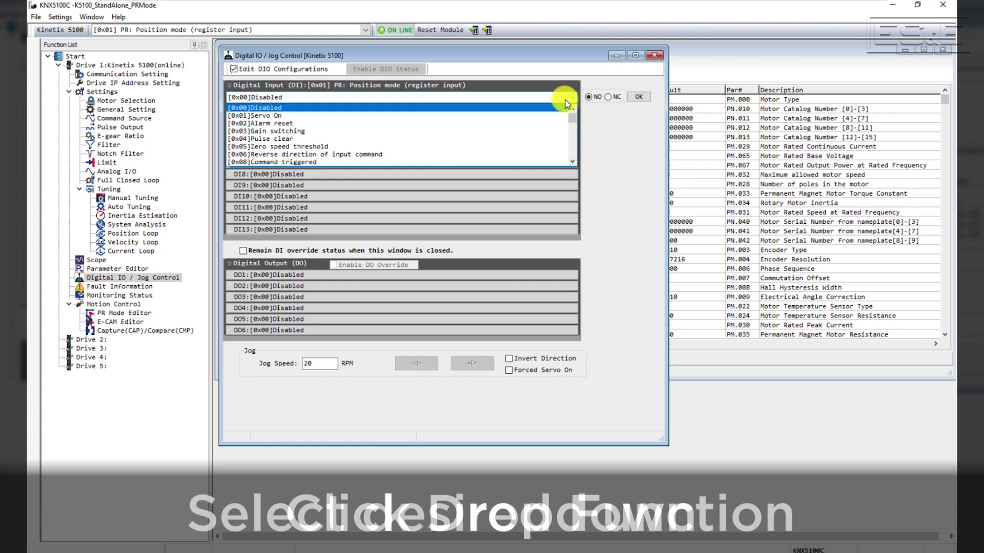
pyautogui.scroll(-4, 362, 134)
pyautogui.scroll(-5, 362, 134)
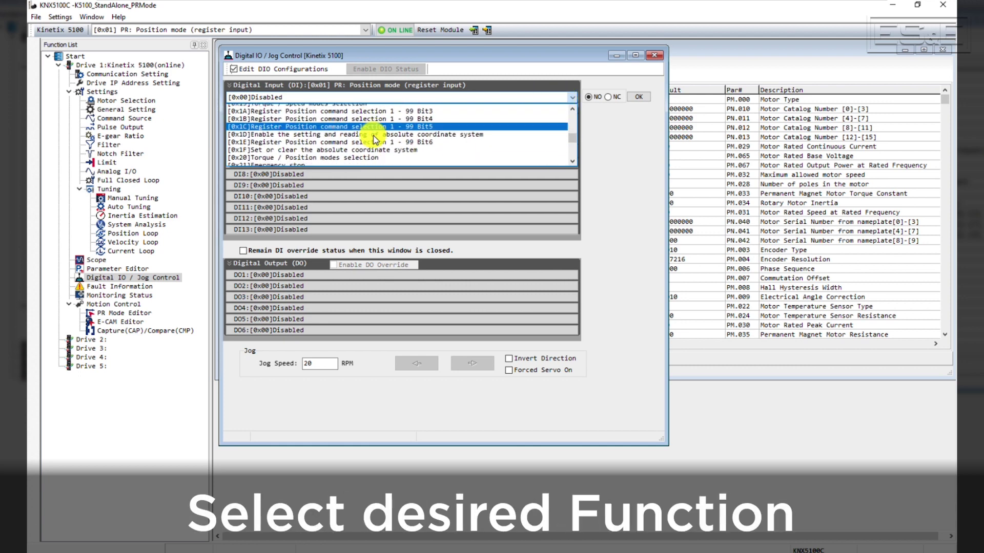
pyautogui.click(314, 148)
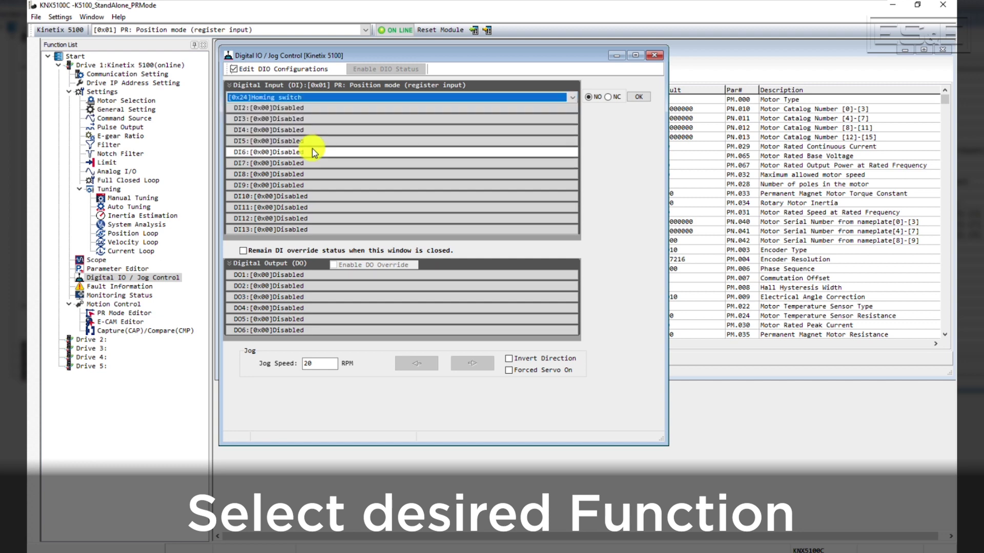
pyautogui.click(644, 98)
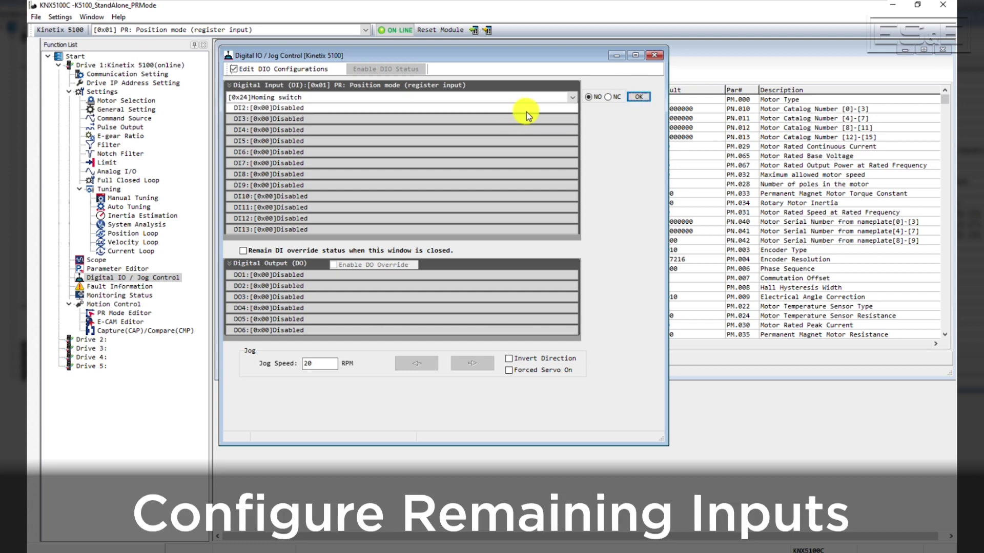
# Assign [0x01] Servo On to DI2 and [0x39] Event trigger command 1 to DI3.
pyautogui.click(455, 114)
pyautogui.click(455, 112)
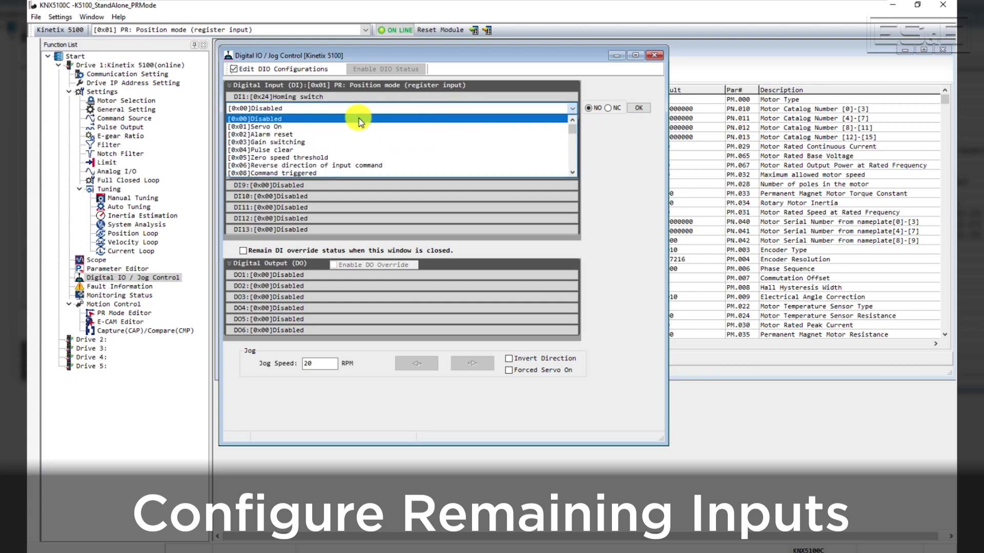
pyautogui.click(287, 129)
pyautogui.click(638, 107)
pyautogui.click(318, 120)
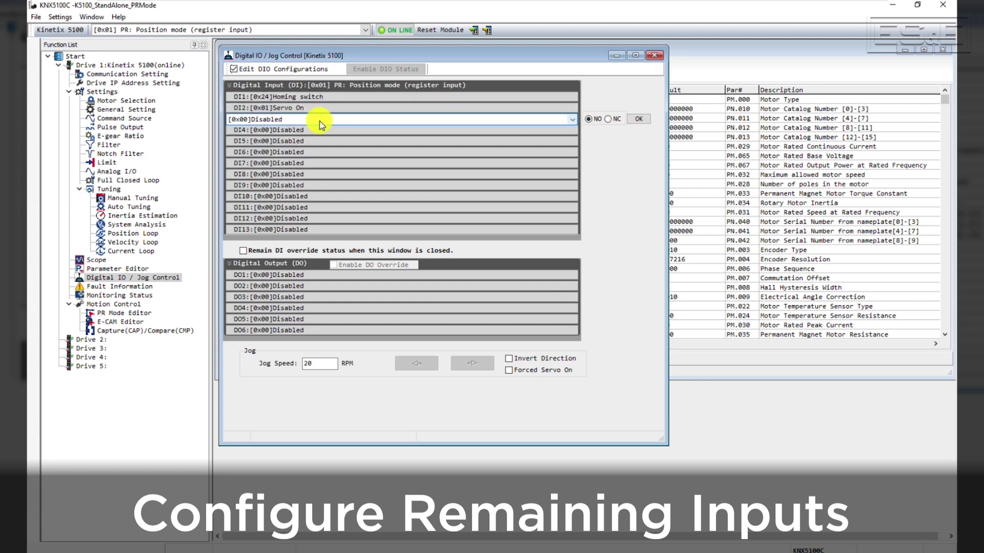
pyautogui.click(313, 119)
pyautogui.scroll(-15, 299, 148)
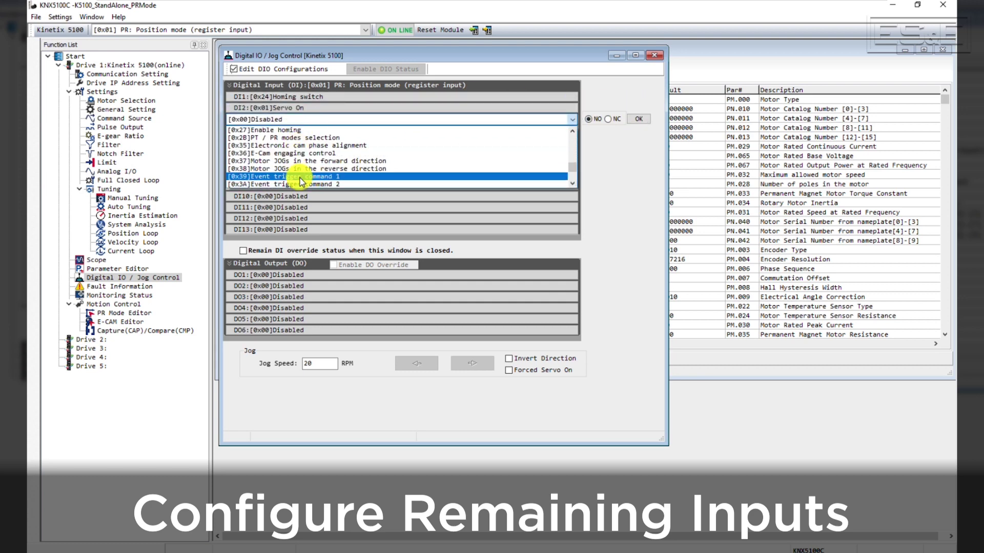
pyautogui.click(301, 177)
pyautogui.click(639, 119)
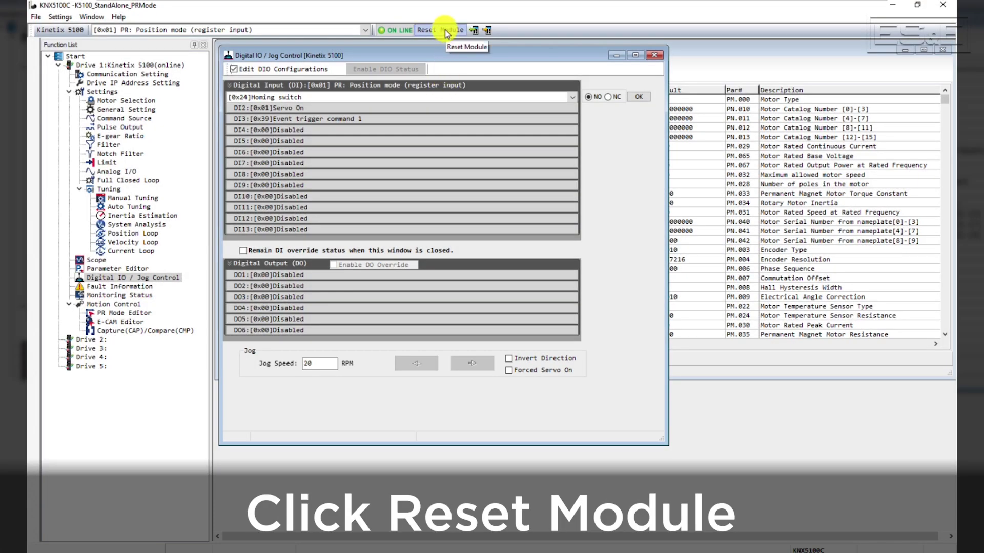
# Reset the drive module to apply the DI assignments, then uncheck Edit DIO Configurations.
pyautogui.click(446, 32)
pyautogui.click(428, 333)
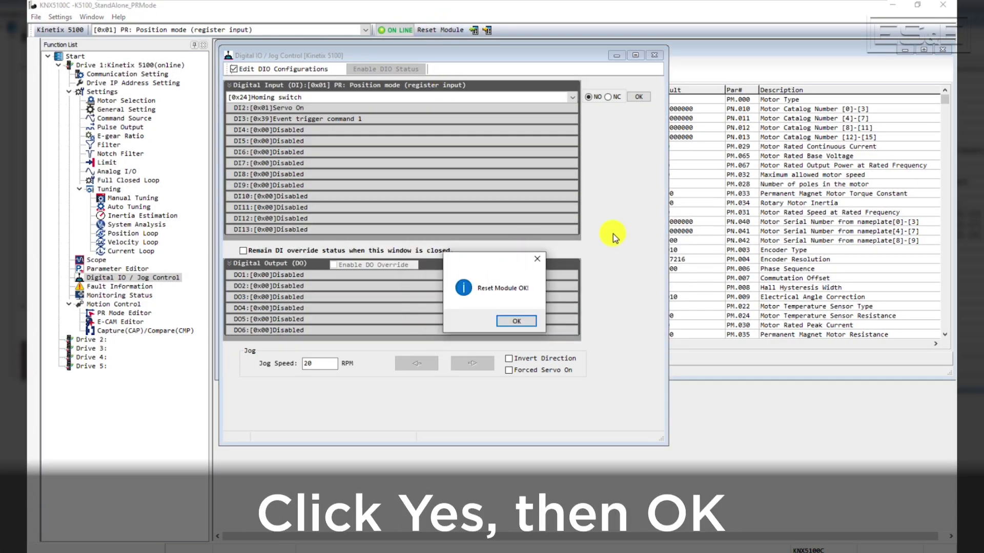
pyautogui.click(518, 322)
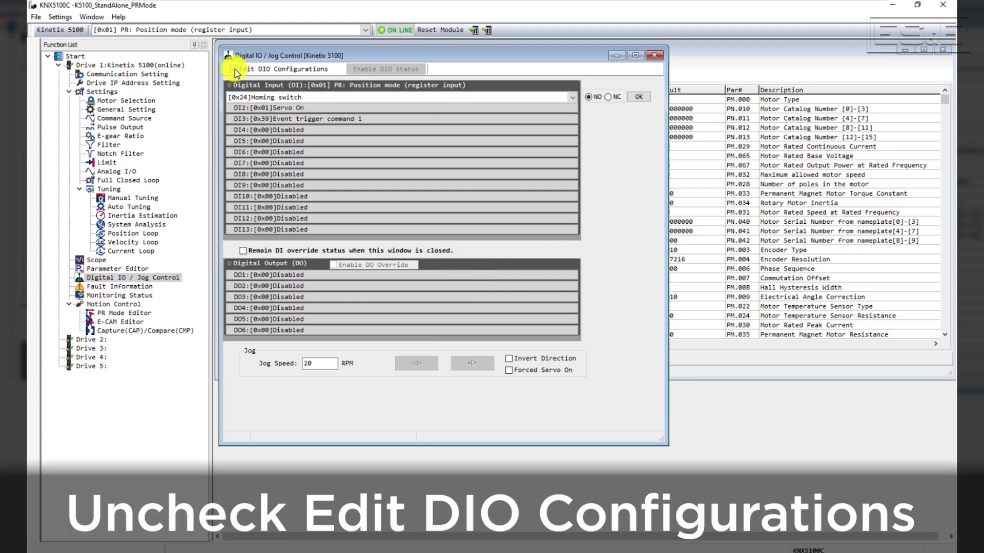
pyautogui.click(235, 69)
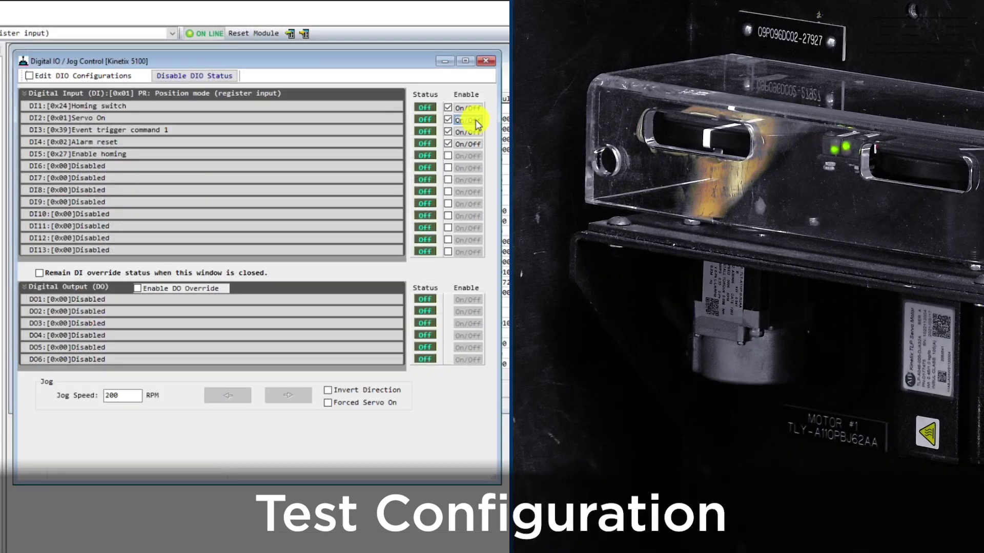
# Enable the input overrides, force DI2 Servo On, and jog the motor forward then stop.
pyautogui.click(449, 120)
pyautogui.click(470, 121)
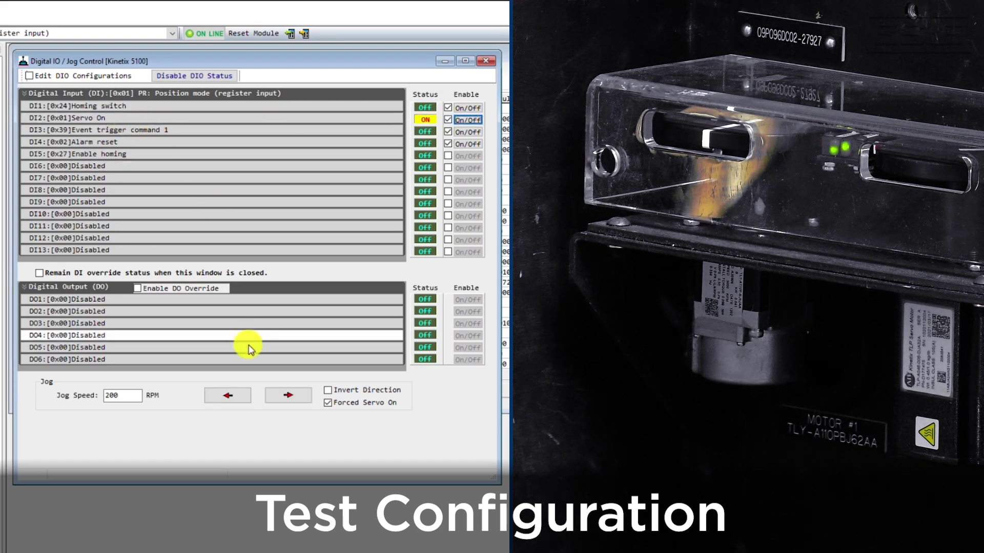
pyautogui.click(281, 398)
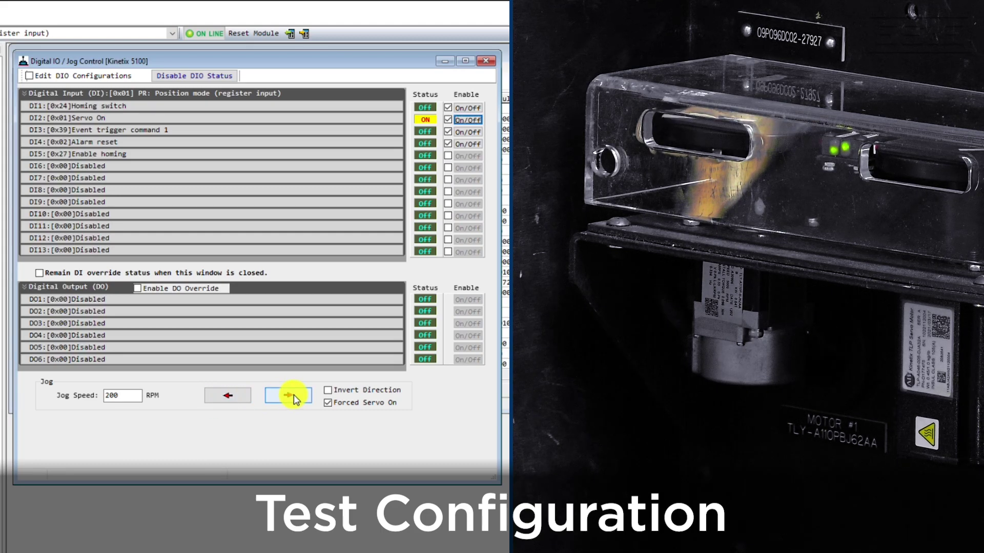
pyautogui.click(466, 107)
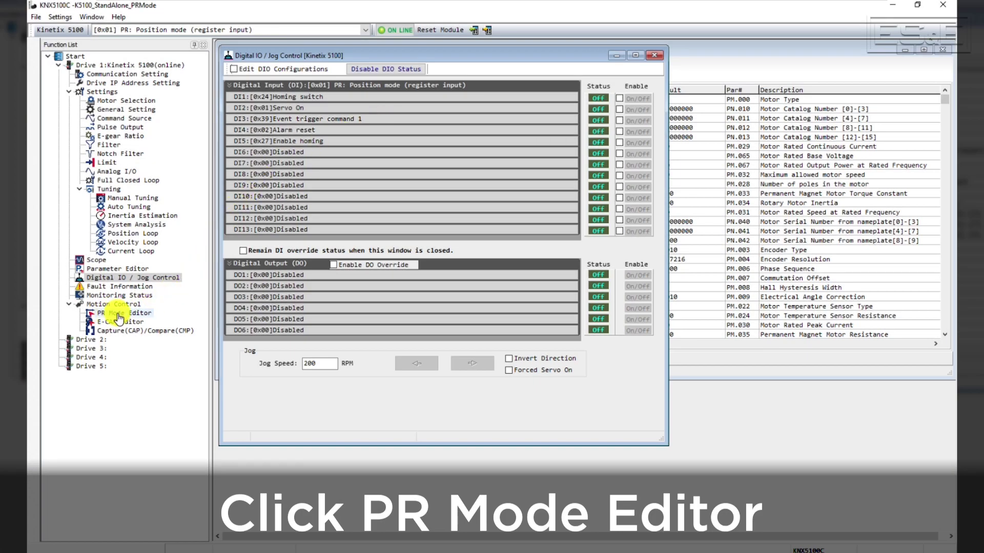
# In PR Mode Editor's Event ON/OFF Setting, choose PR #51 for EV1 Event : ON.
pyautogui.click(118, 315)
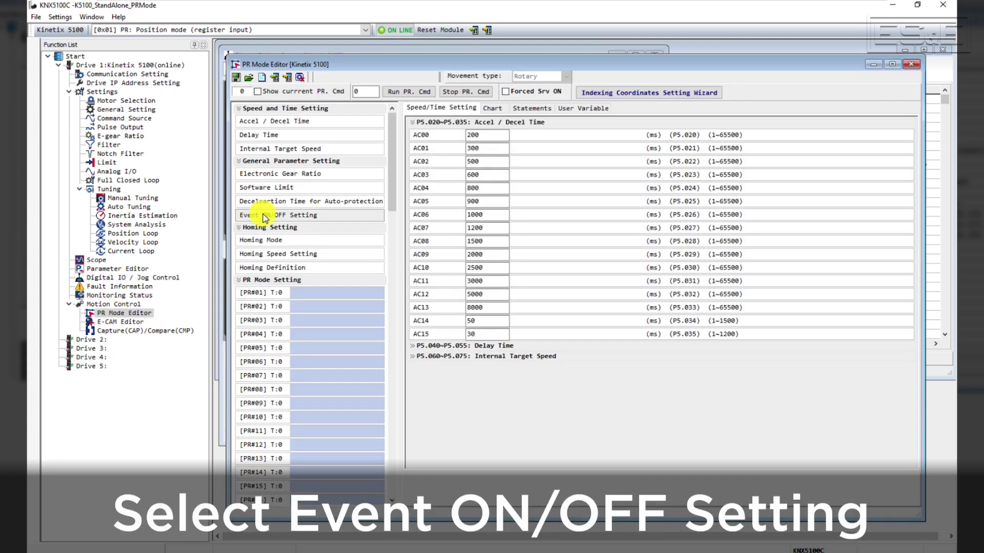
pyautogui.click(265, 218)
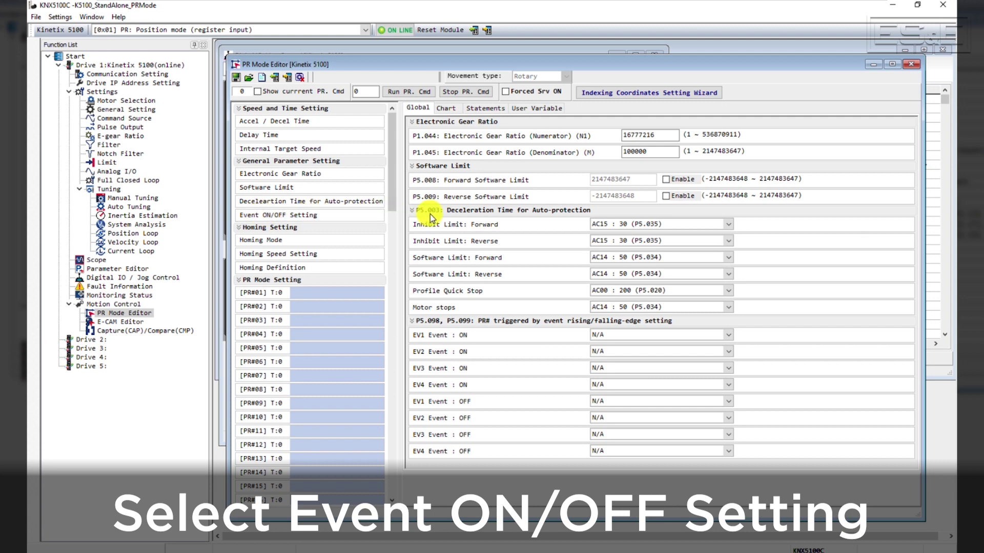
pyautogui.click(629, 335)
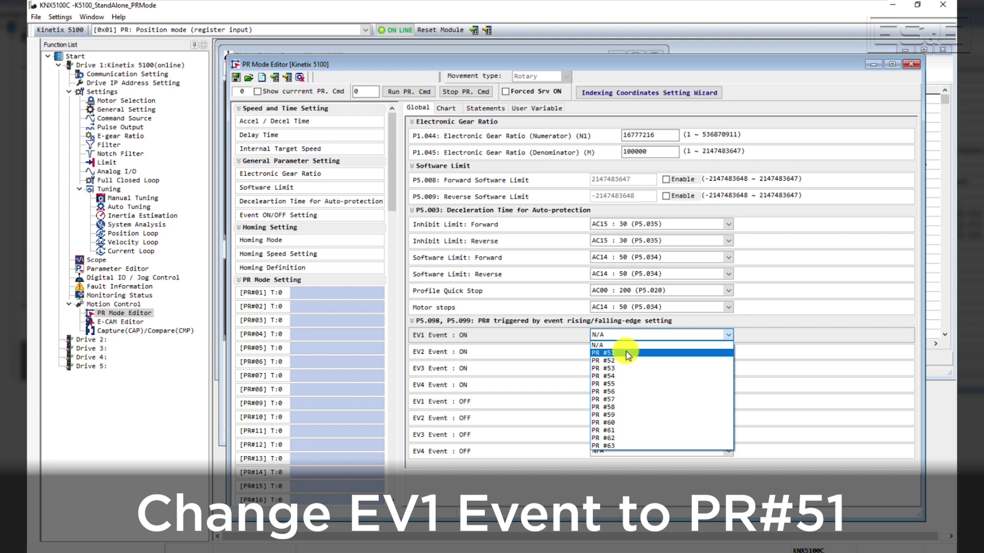
pyautogui.click(628, 353)
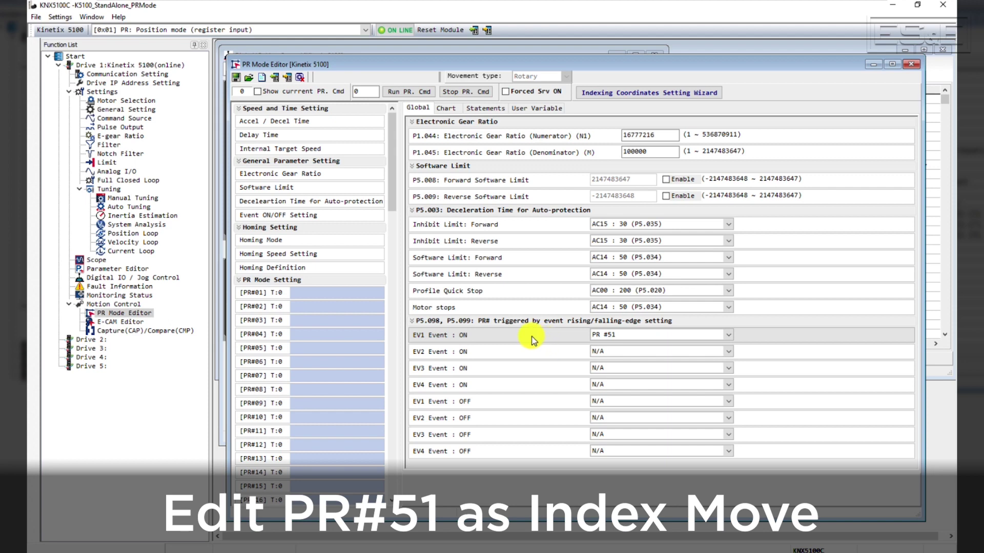
# Make PR #51 a constant speed control command with a 200 (0.1 RPM) target speed.
pyautogui.moveTo(392, 179); pyautogui.dragTo(389, 326)
pyautogui.click(263, 380)
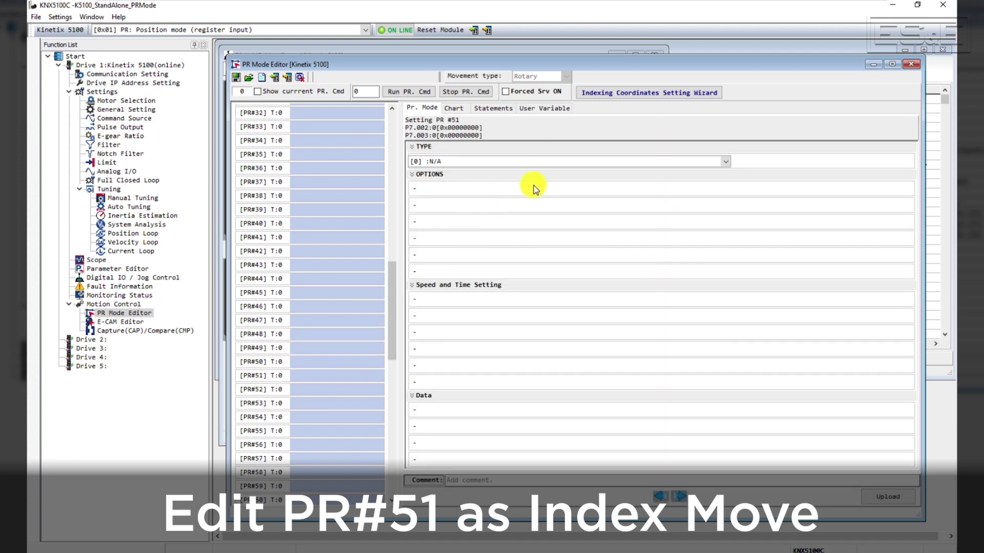
pyautogui.click(689, 162)
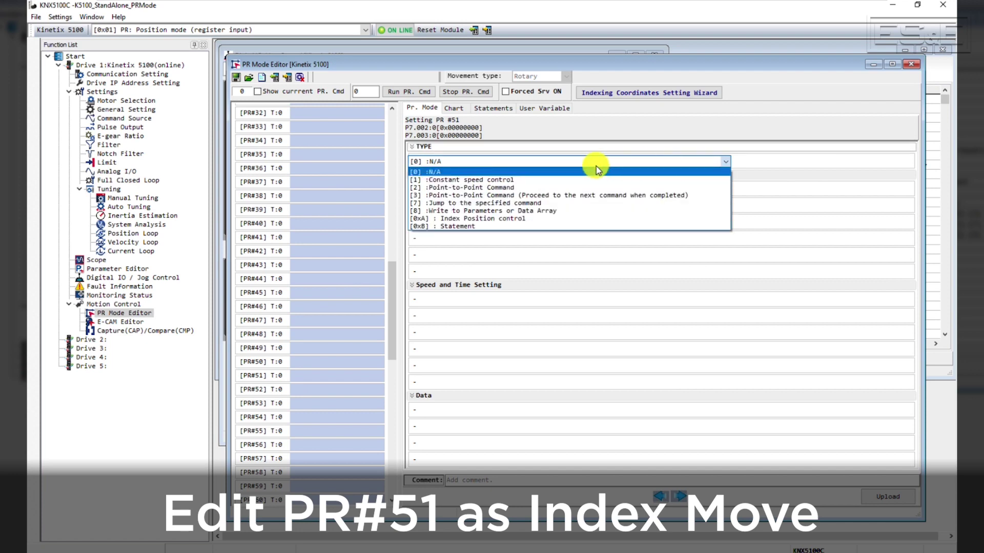
pyautogui.click(490, 181)
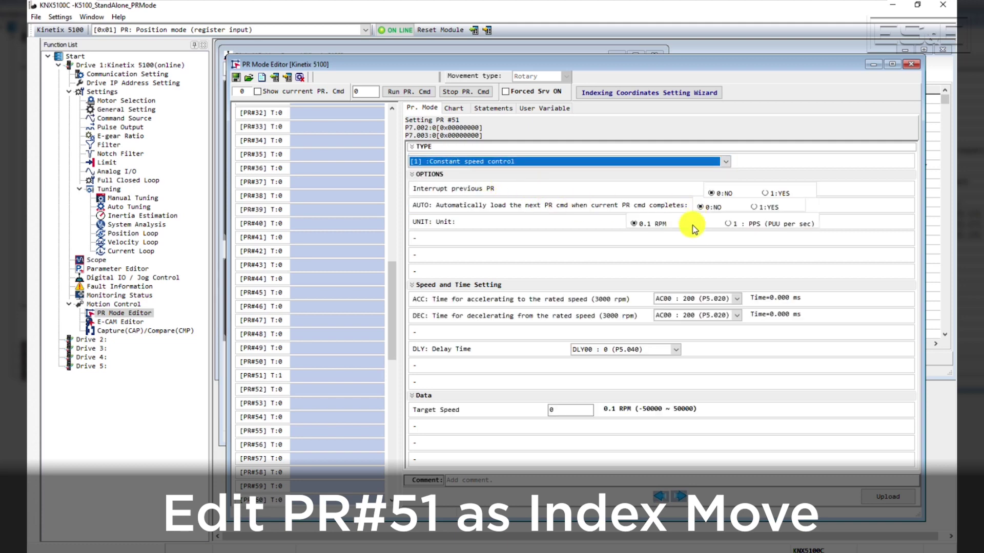
pyautogui.click(579, 410)
pyautogui.doubleClick(579, 410)
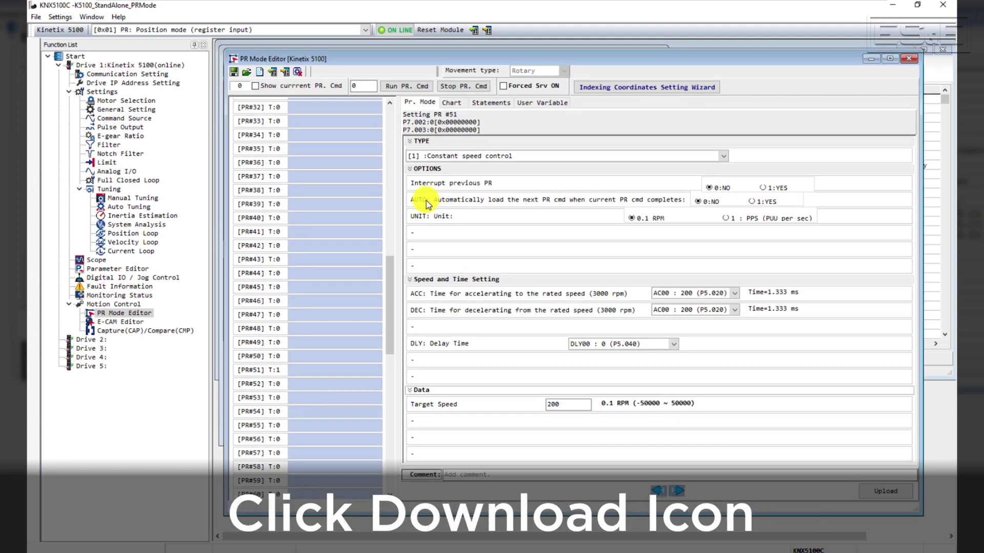
# Download all parameter groups, including the PR commands, to the drive with Select All.
pyautogui.click(285, 73)
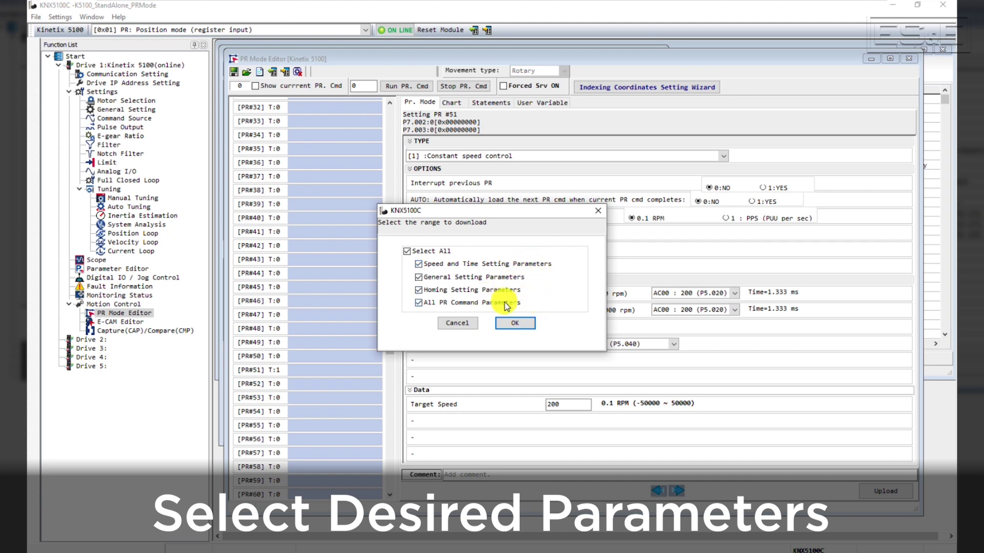
pyautogui.click(518, 325)
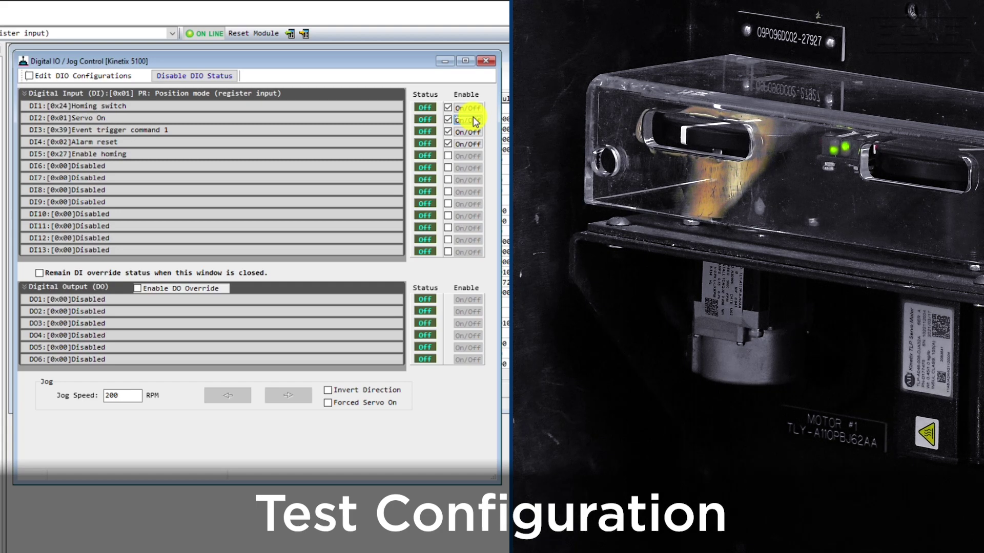
# Switch DI2 Servo On and DI3 Event trigger command 1 to ON, then jog the motor forward.
pyautogui.click(474, 121)
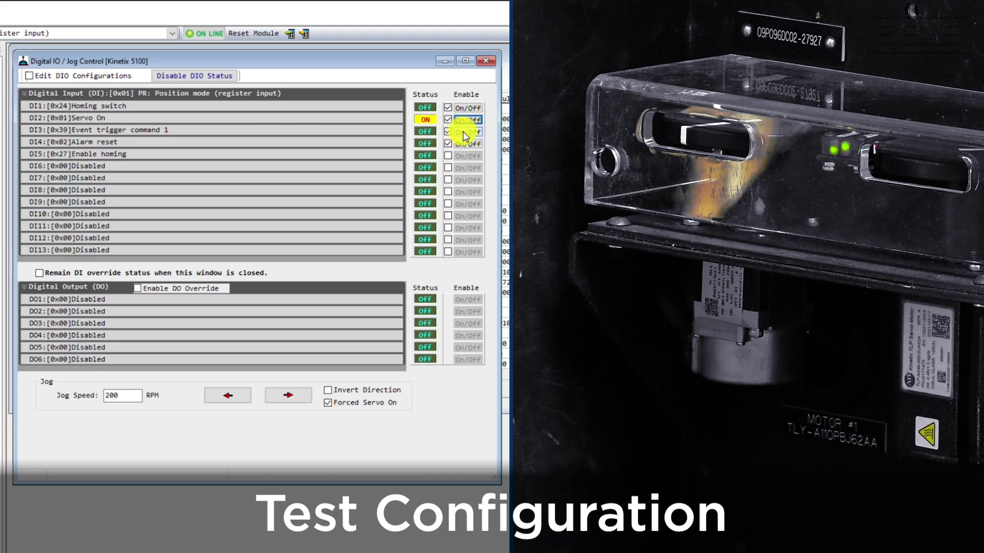
pyautogui.click(467, 132)
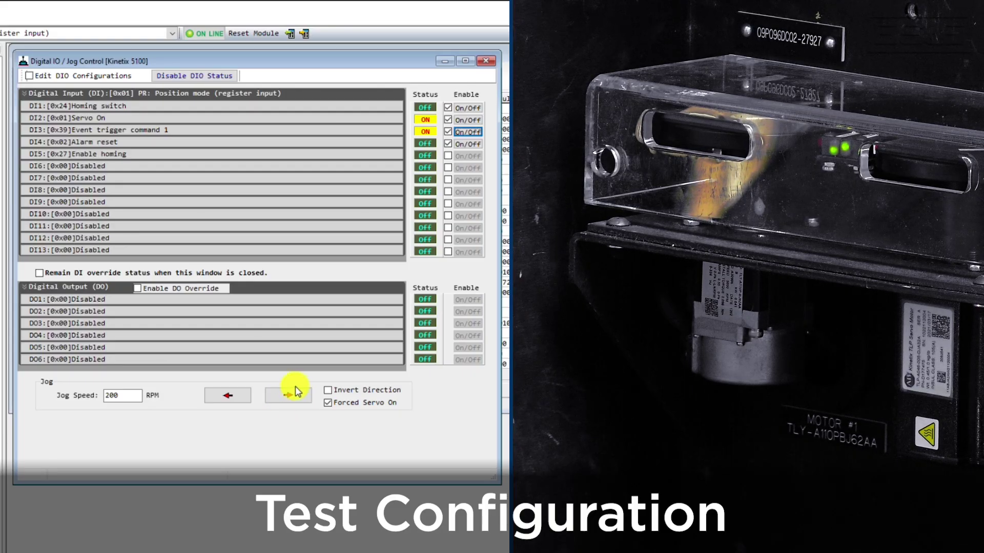
pyautogui.click(287, 402)
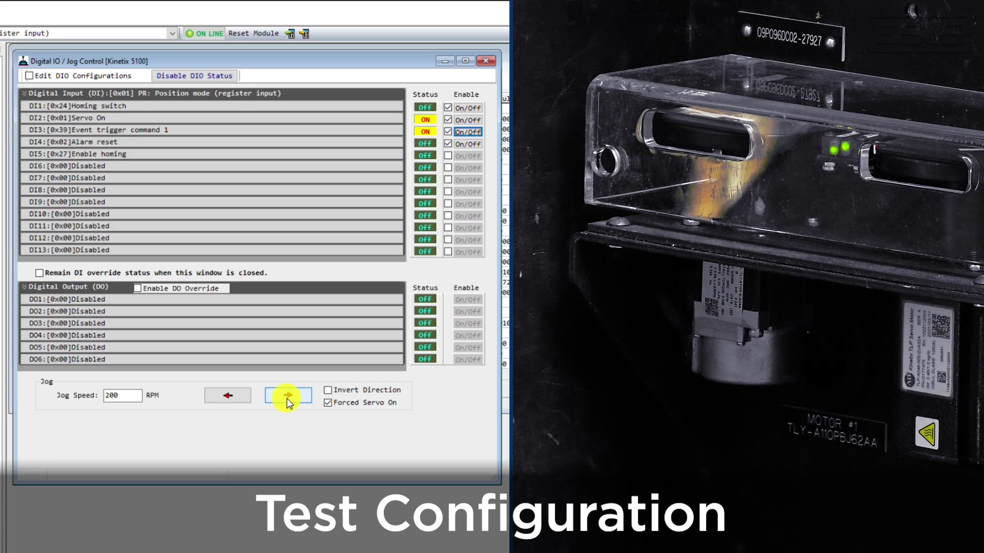